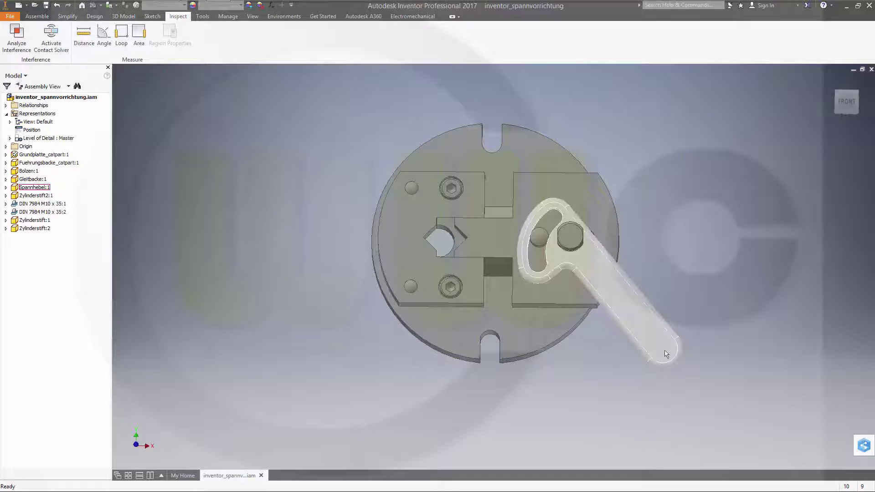
# - Activate the contact solver and add the Spannhebel:1 clamping lever to the contact set
pyautogui.moveTo(663, 352)
pyautogui.mouseDown()
pyautogui.moveTo(590, 377)
pyautogui.moveTo(596, 392)
pyautogui.moveTo(724, 246)
pyautogui.moveTo(670, 347)
pyautogui.moveTo(572, 411)
pyautogui.moveTo(750, 199)
pyautogui.moveTo(635, 384)
pyautogui.moveTo(535, 437)
pyautogui.moveTo(742, 264)
pyautogui.moveTo(715, 306)
pyautogui.moveTo(596, 416)
pyautogui.moveTo(617, 422)
pyautogui.moveTo(733, 282)
pyautogui.moveTo(685, 356)
pyautogui.moveTo(619, 398)
pyautogui.moveTo(675, 357)
pyautogui.mouseUp()
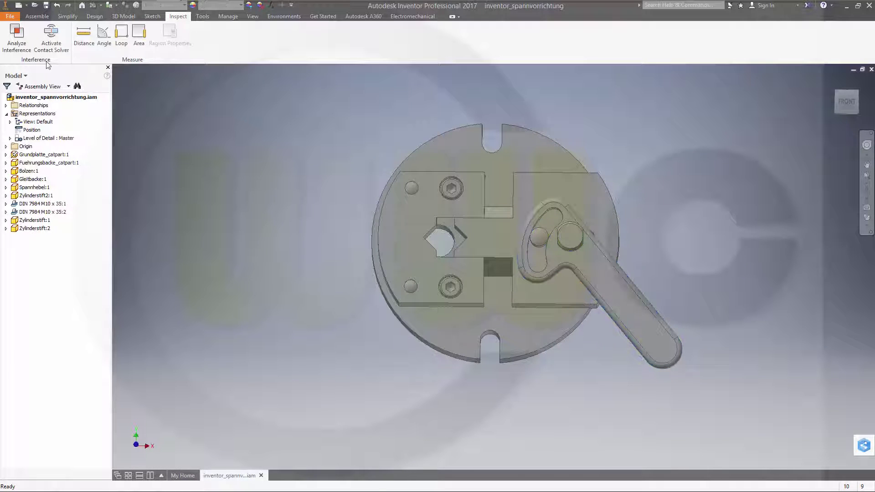
pyautogui.click(51, 36)
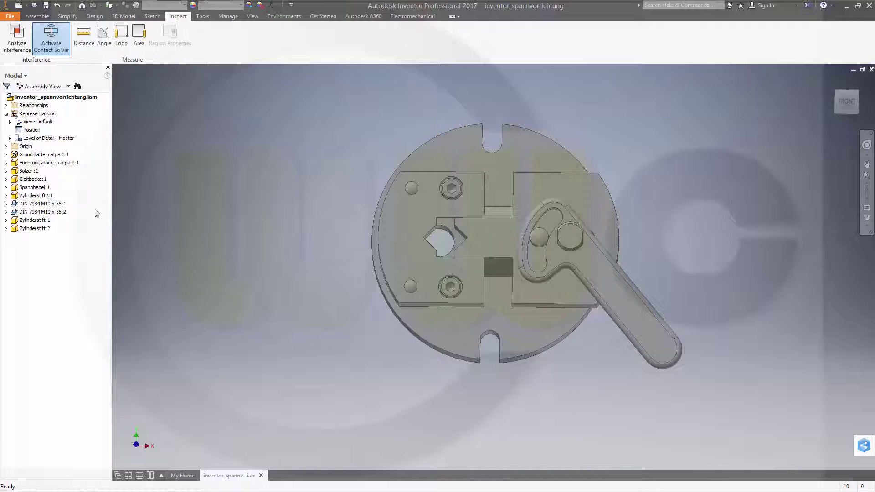
pyautogui.click(35, 187)
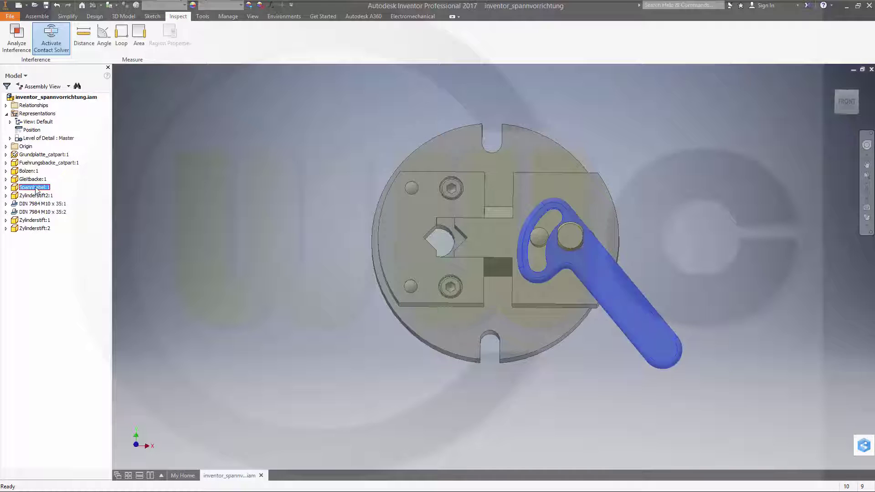
pyautogui.rightClick(37, 190)
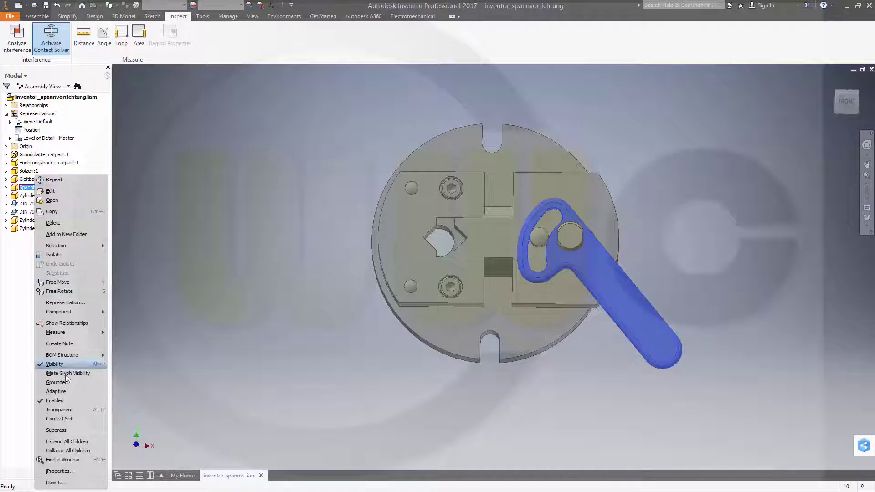
pyautogui.click(59, 419)
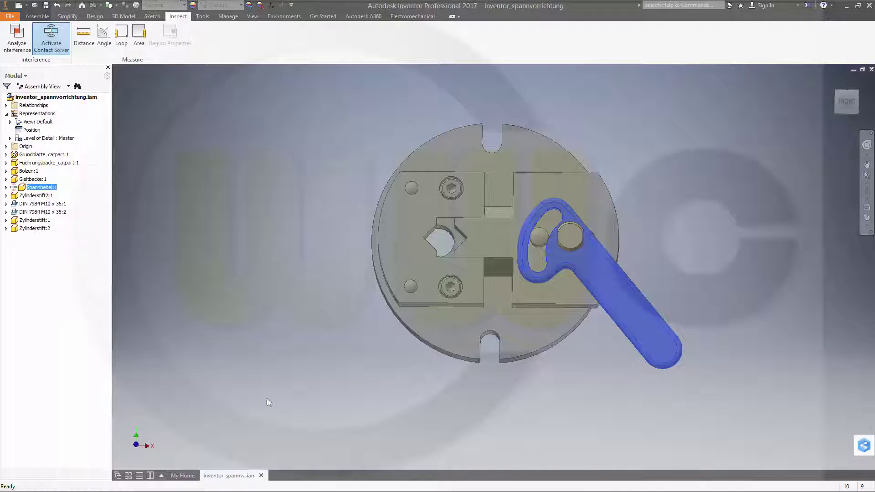
# - Add the Zylinderstift2:1 pin to the contact set and swing the clamping lever to test the contact
pyautogui.click(43, 196)
pyautogui.rightClick(42, 196)
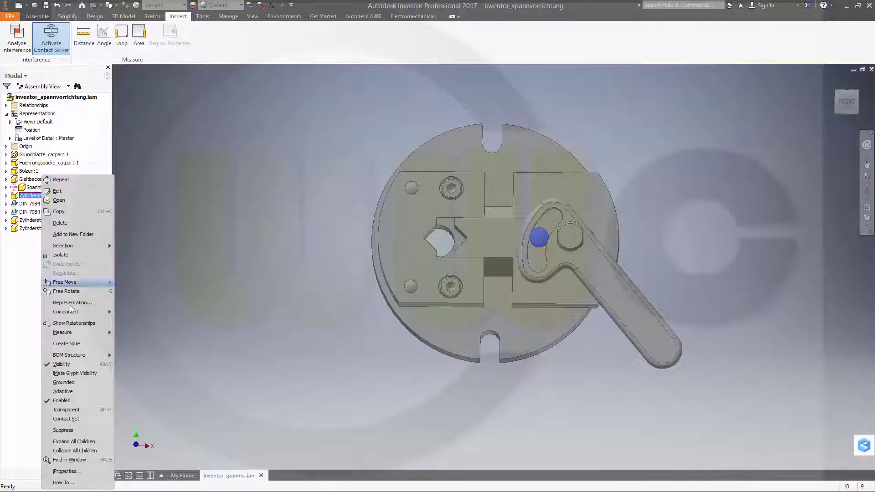
pyautogui.click(97, 419)
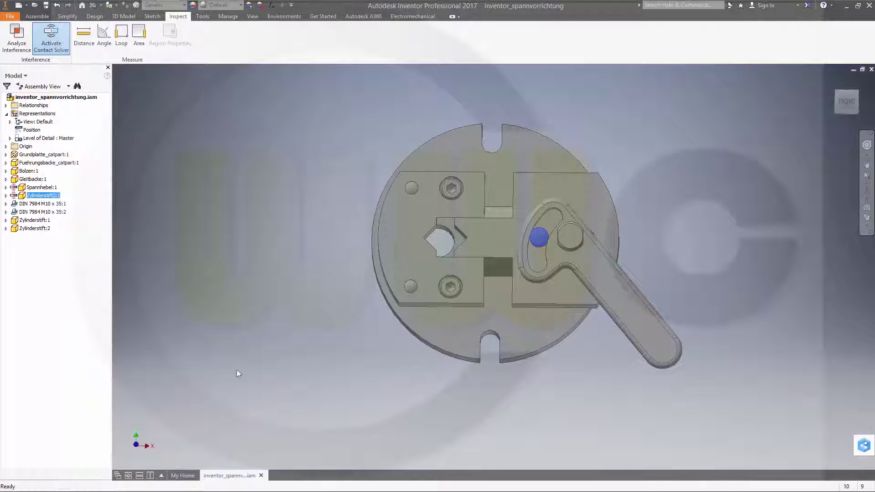
pyautogui.click(260, 303)
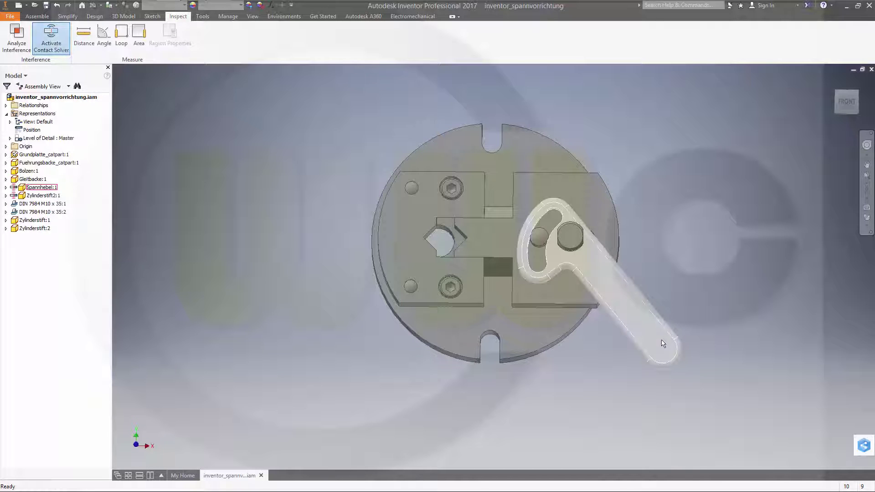
pyautogui.moveTo(663, 346); pyautogui.dragTo(572, 396)
pyautogui.click(573, 396)
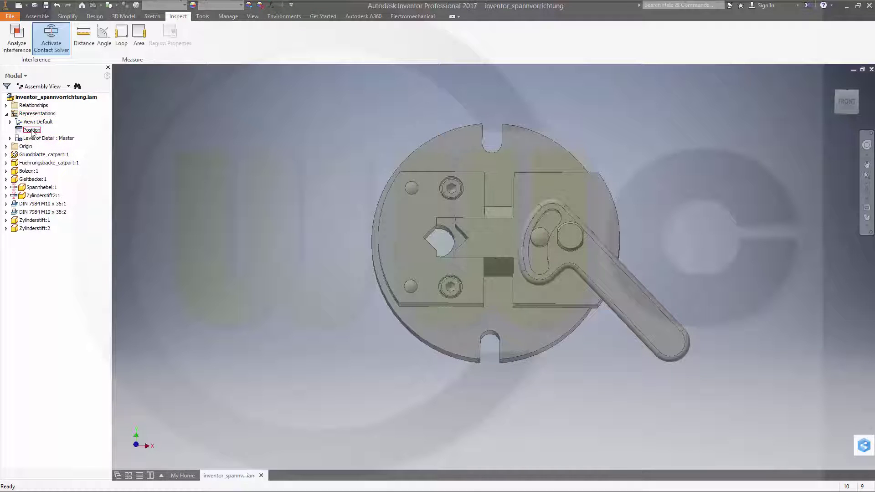
# - Create a positional representation named "closed" and swing the clamping lever until its handle points straight down
pyautogui.rightClick(32, 132)
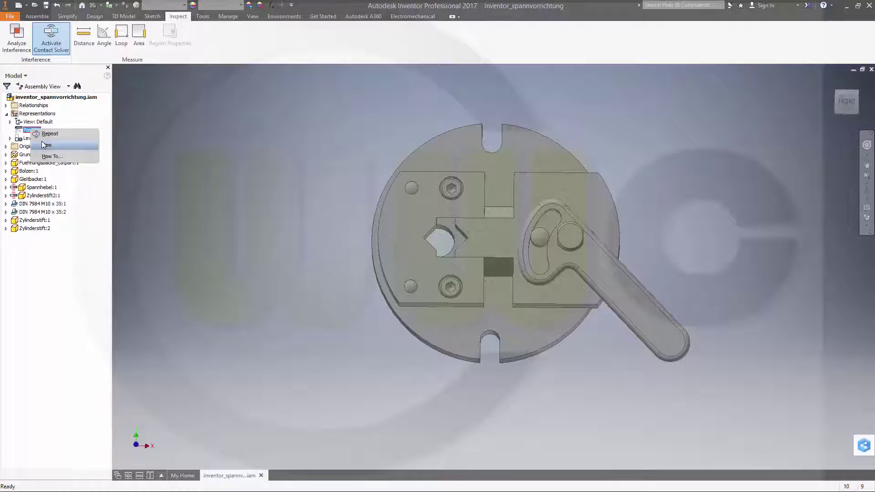
pyautogui.click(44, 144)
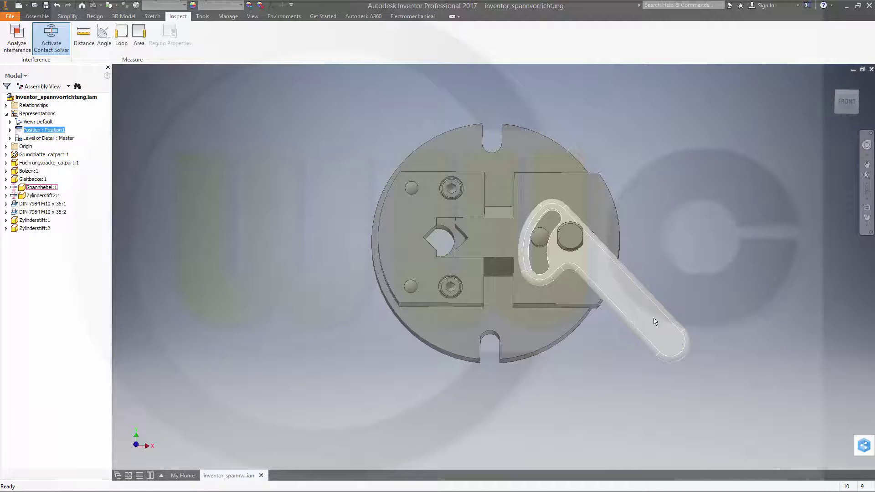
pyautogui.click(10, 130)
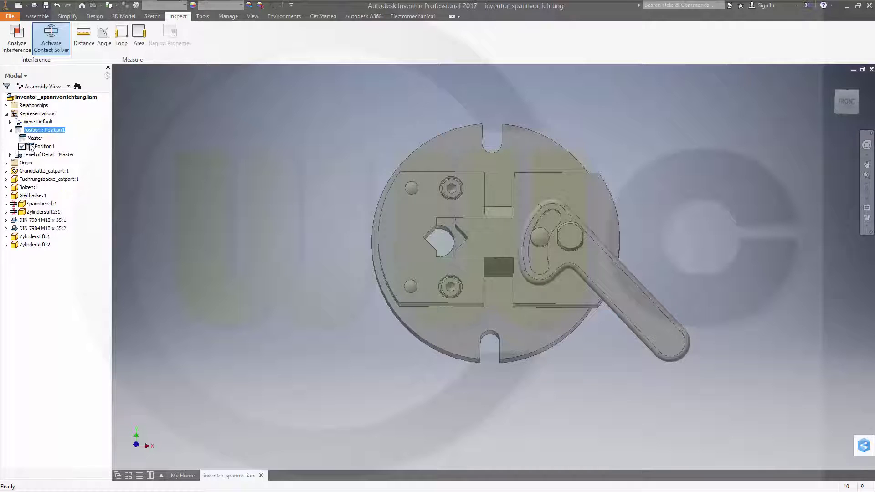
pyautogui.click(44, 146)
pyautogui.click(49, 148)
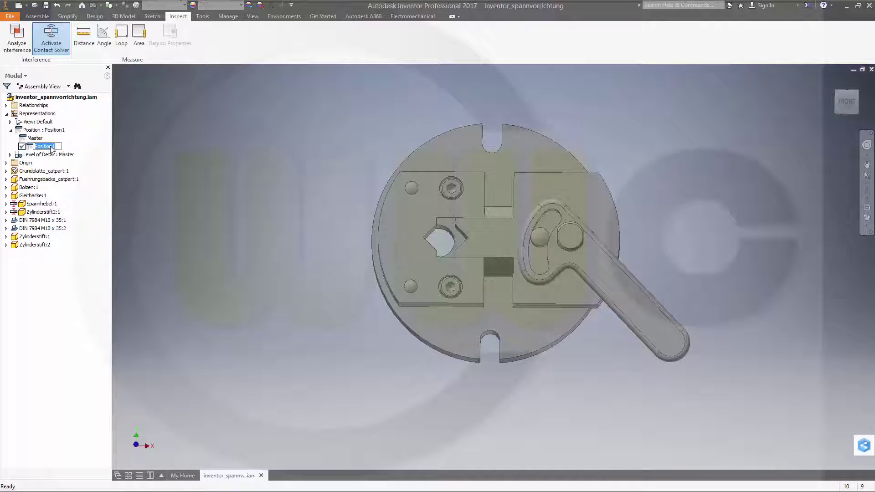
pyautogui.write('closed')
pyautogui.press('Return')
pyautogui.moveTo(656, 348); pyautogui.dragTo(561, 418)
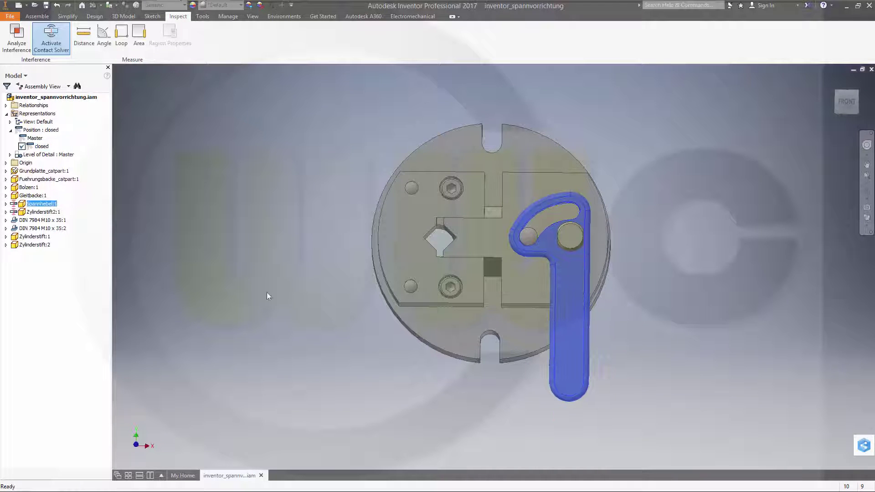
pyautogui.click(247, 233)
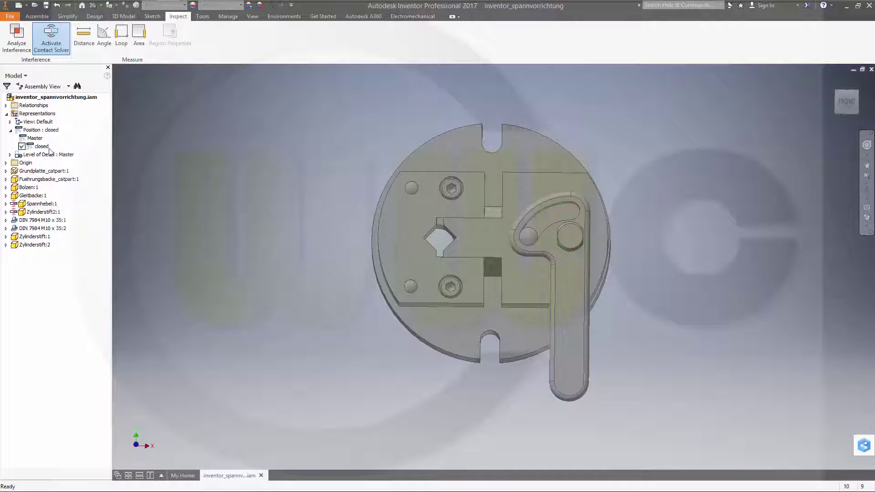
# - Create another positional representation named "open" and swing the clamping lever until its handle is horizontal
pyautogui.click(41, 130)
pyautogui.rightClick(41, 132)
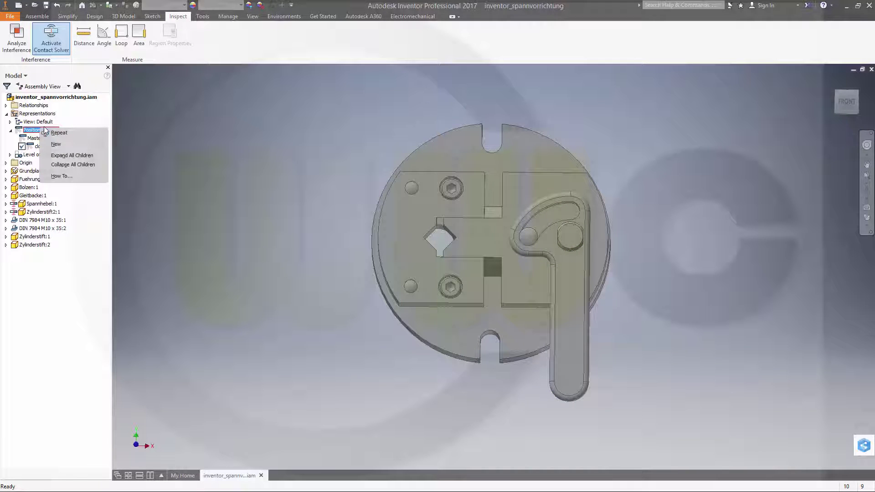
pyautogui.click(55, 144)
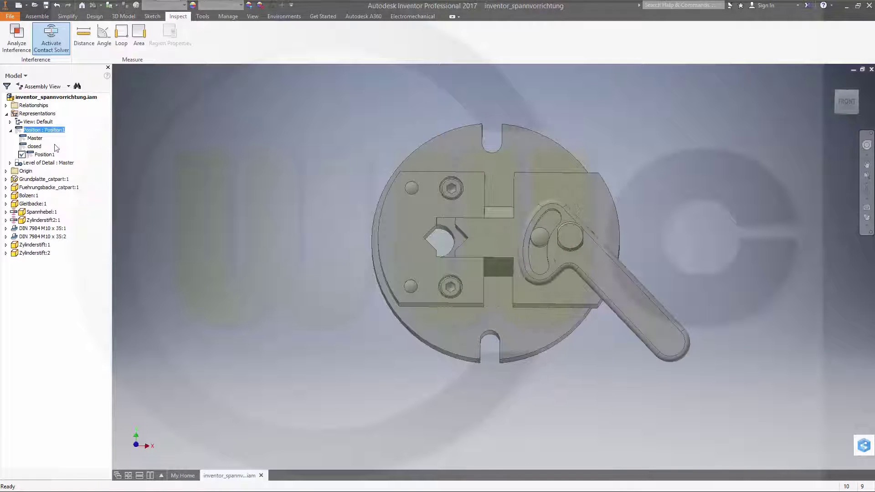
pyautogui.click(51, 155)
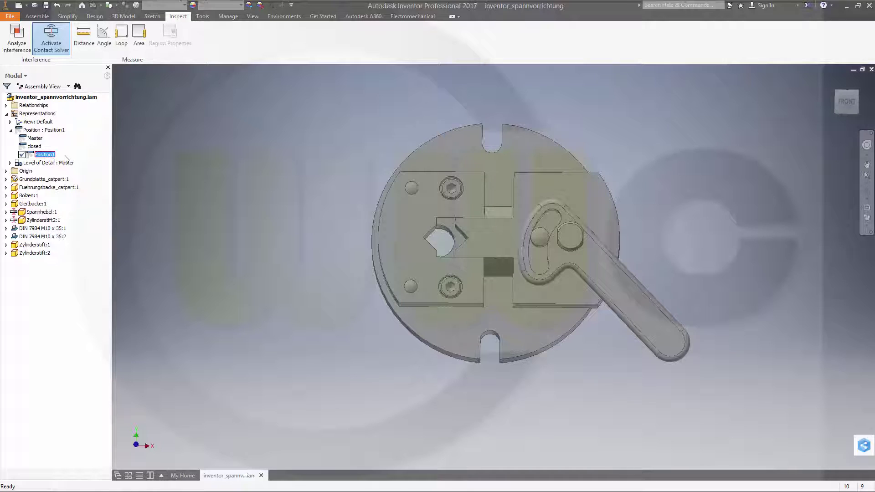
pyautogui.write('ope')
pyautogui.click(45, 155)
pyautogui.write('ope')
pyautogui.press('Return')
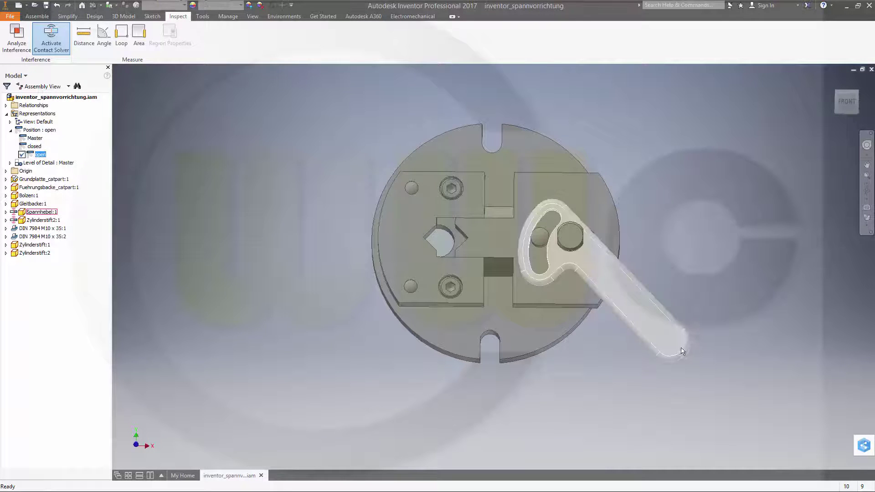
pyautogui.moveTo(677, 343); pyautogui.dragTo(727, 225)
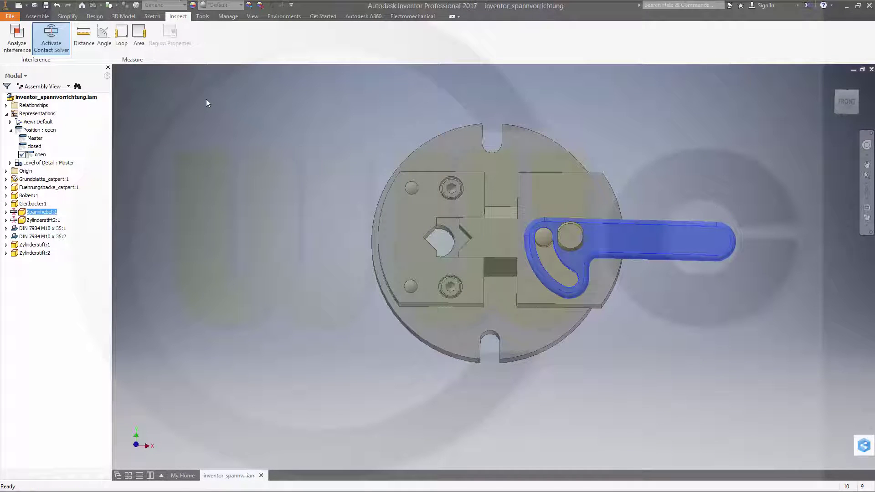
# - Check the positional representations by activating Master, closed, open and closed again
pyautogui.doubleClick(36, 138)
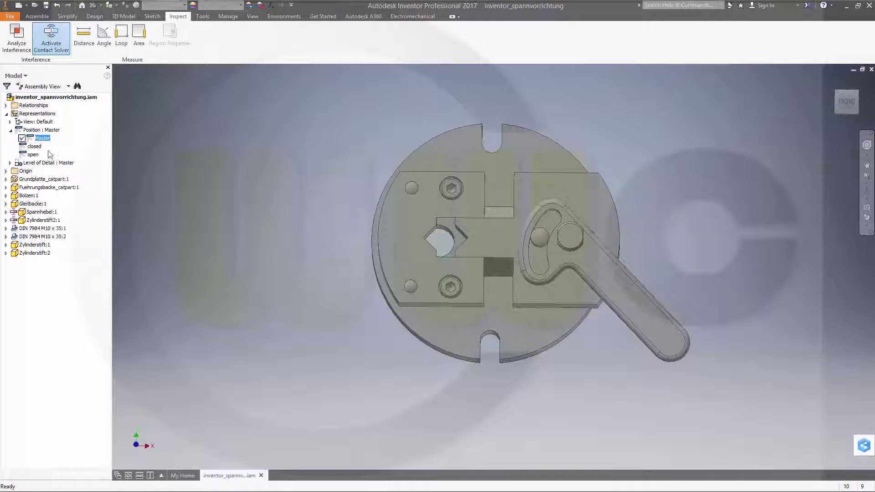
pyautogui.doubleClick(35, 147)
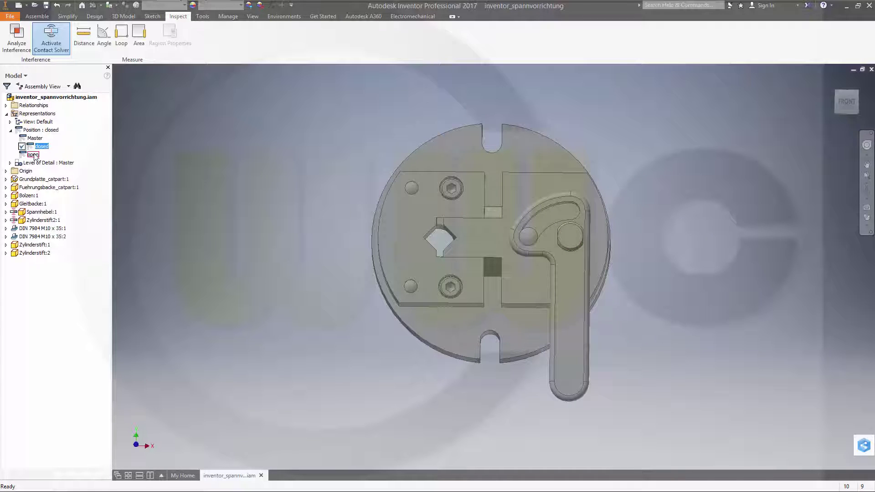
pyautogui.doubleClick(39, 155)
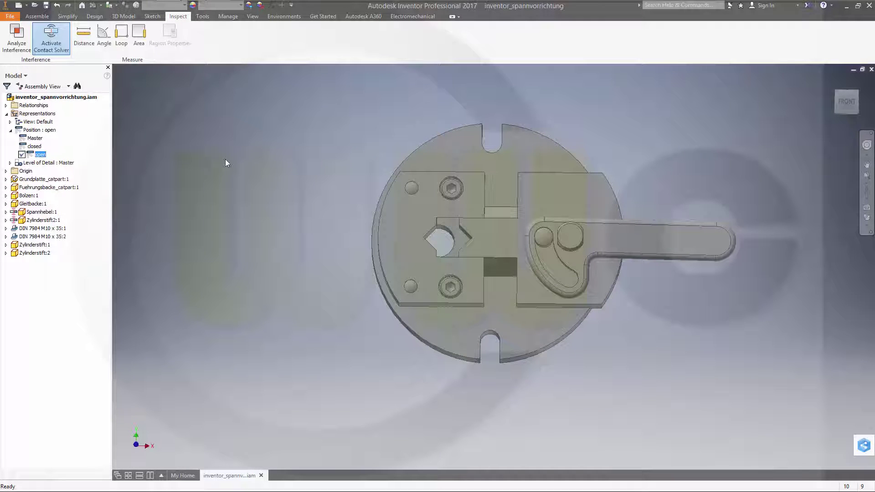
pyautogui.doubleClick(36, 147)
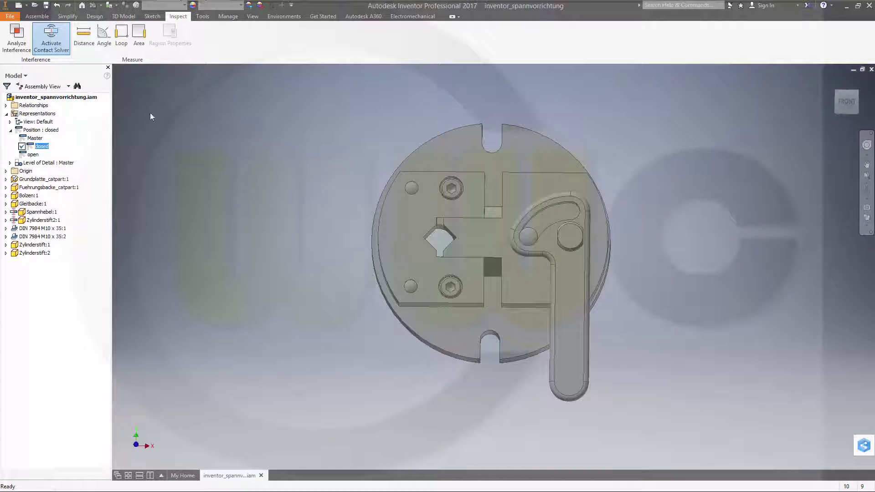
# - Save the assembly in its Master representation and deactivate the contact solver
pyautogui.click(47, 5)
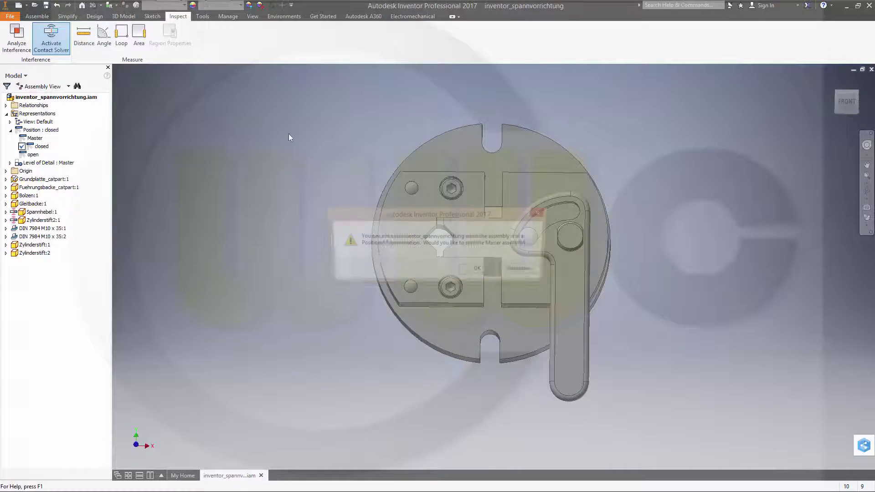
pyautogui.click(479, 271)
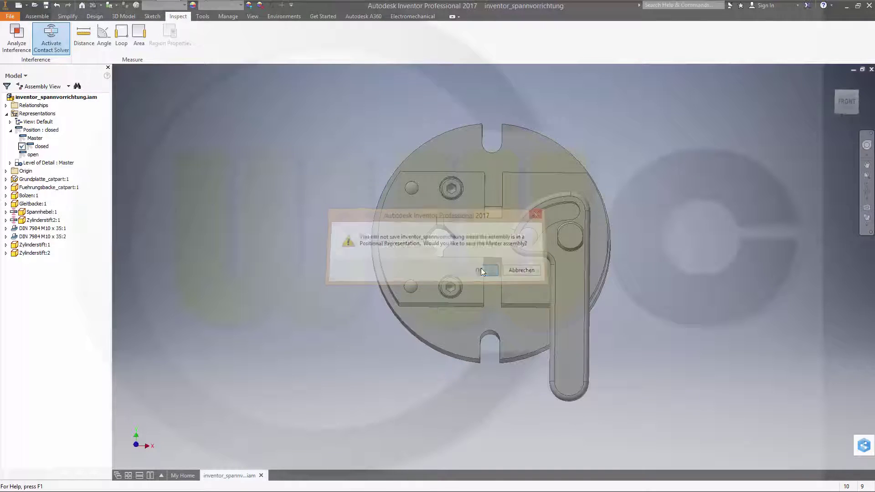
pyautogui.click(54, 38)
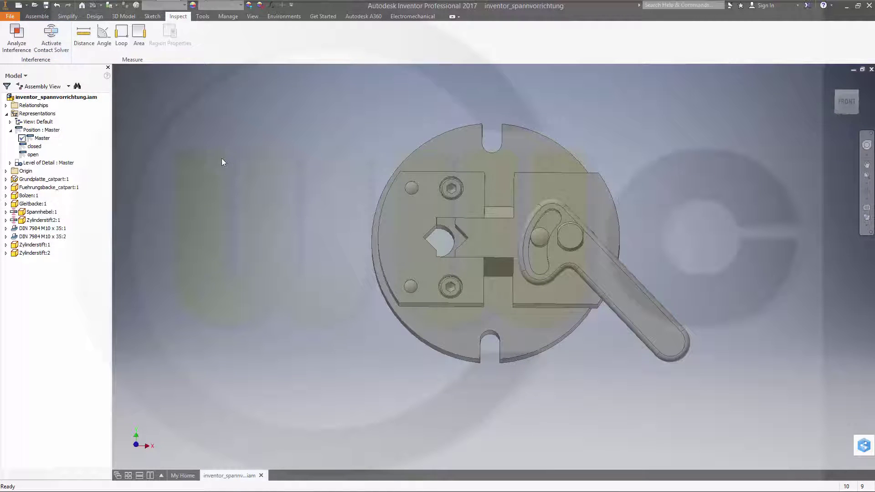
# - Create a new drawing from the Standard.dwg template
pyautogui.click(10, 17)
pyautogui.click(43, 56)
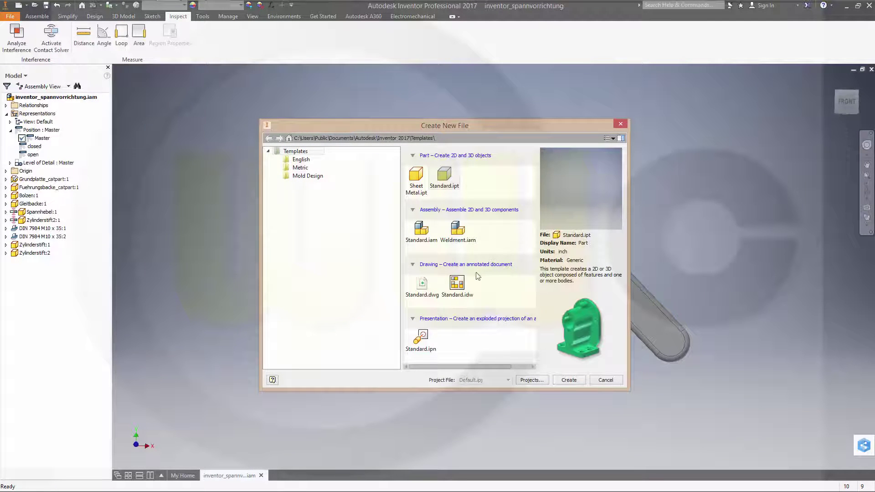
pyautogui.click(423, 287)
pyautogui.doubleClick(424, 287)
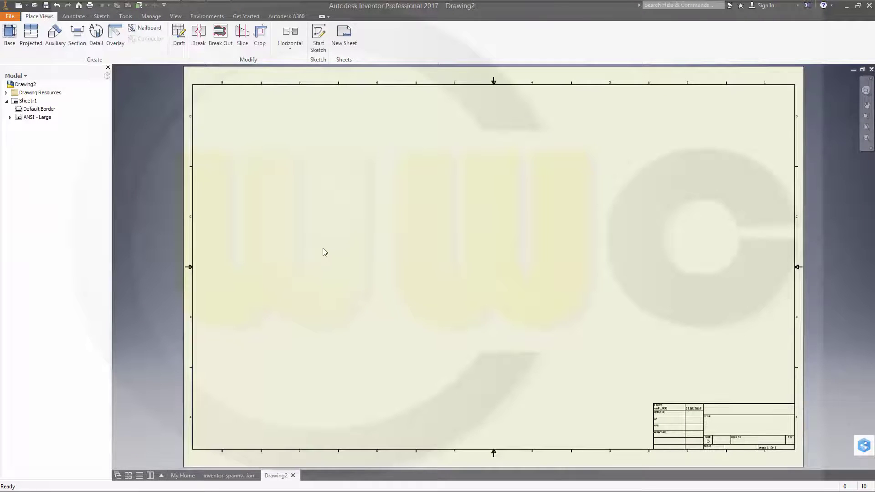
# - Place a front base view of inventor_spannvorrichtung.iam at scale 1:1 using the closed positional representation
pyautogui.click(9, 36)
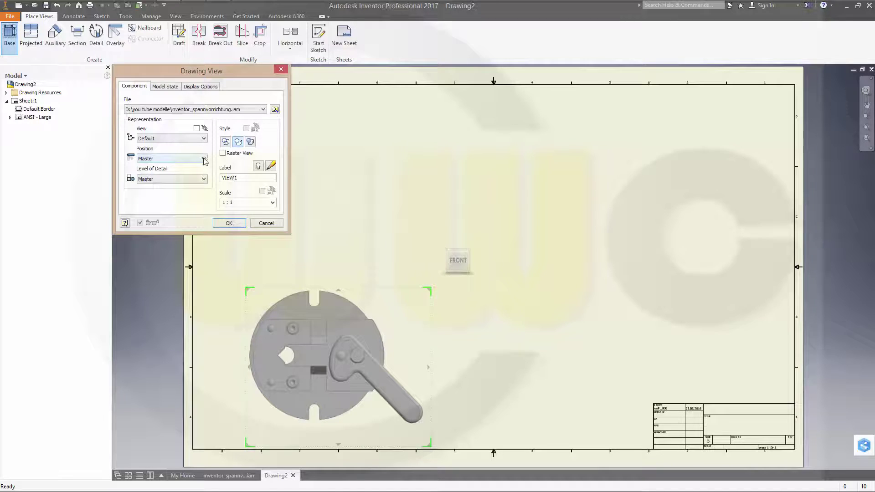
pyautogui.click(204, 158)
pyautogui.click(189, 173)
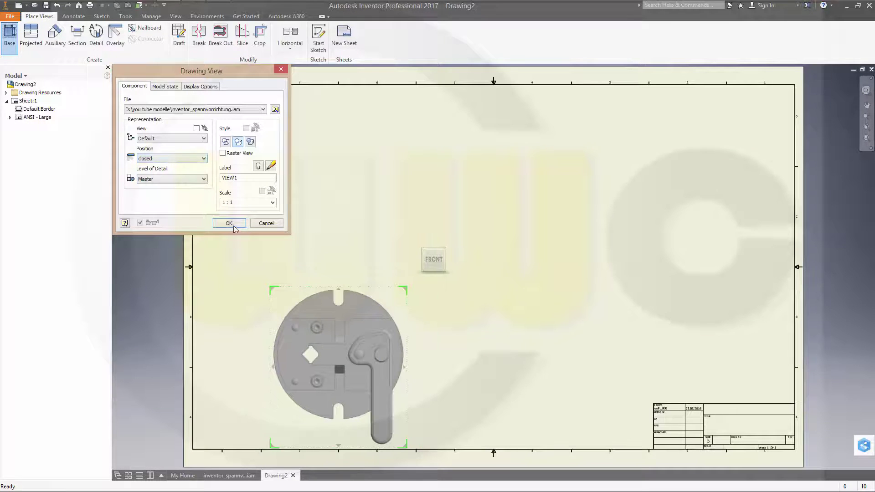
pyautogui.click(230, 223)
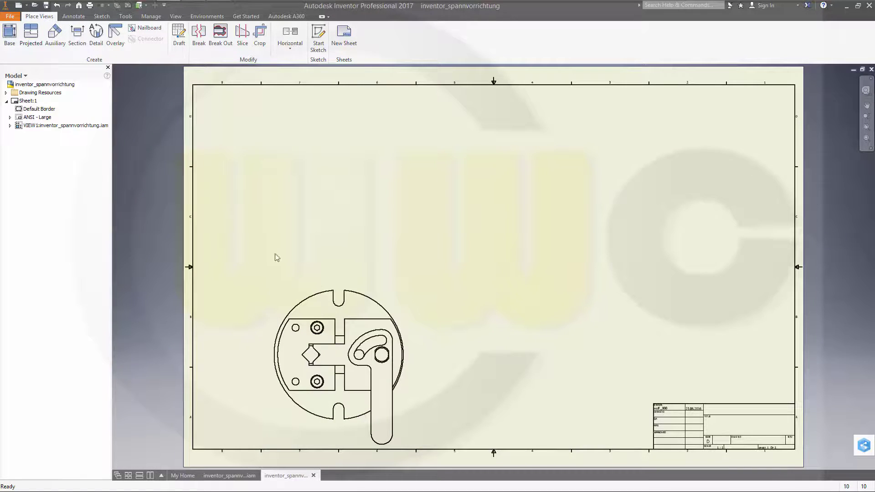
# - Move the base view up toward the middle of the sheet
pyautogui.moveTo(351, 187); pyautogui.dragTo(400, 185)
pyautogui.scroll(-2, 494, 264)
pyautogui.scroll(6, 497, 268)
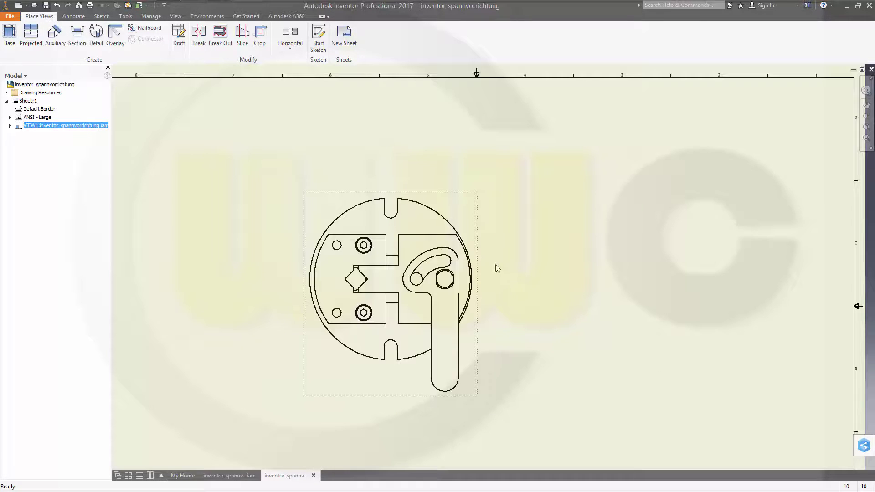
pyautogui.scroll(-2, 508, 305)
pyautogui.scroll(1, 551, 288)
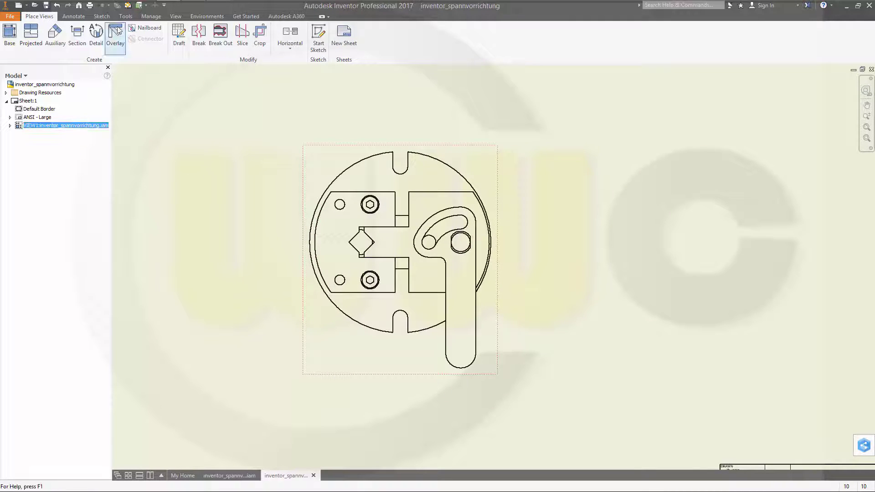
# - Add an overlay view to the base view using the open positional representation, keeping its name as the label and the As Overlay layer
pyautogui.click(116, 40)
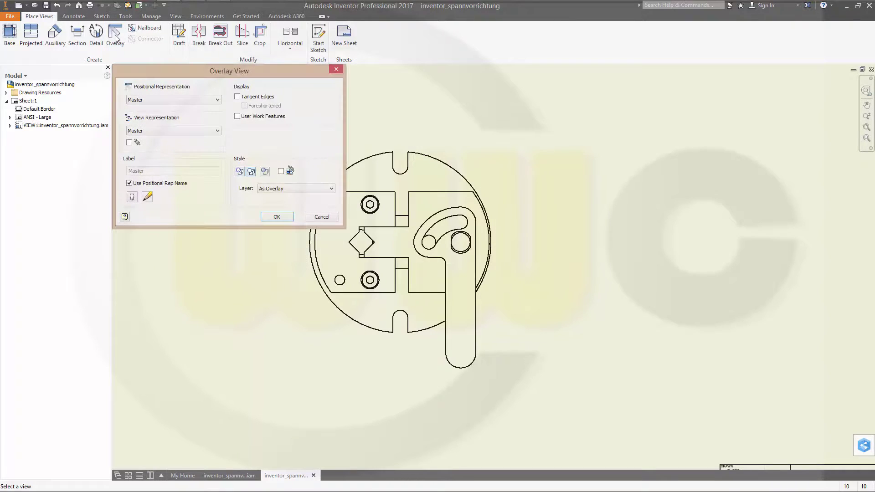
pyautogui.click(217, 100)
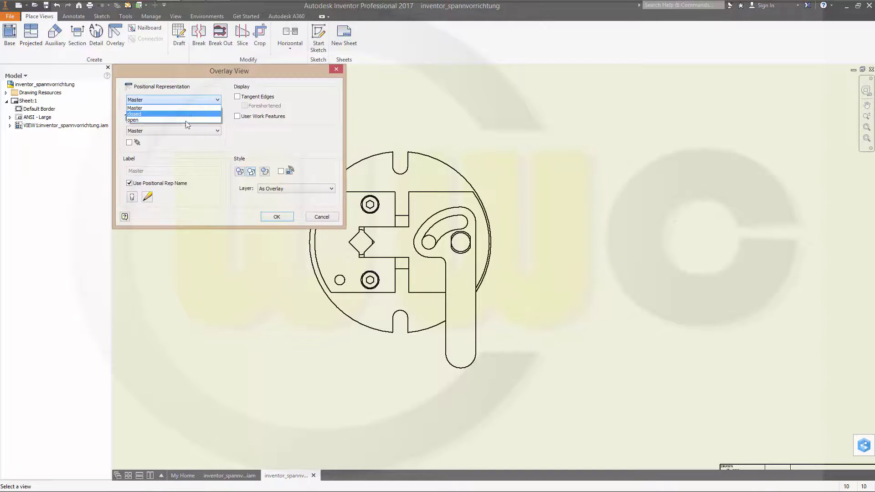
pyautogui.click(185, 120)
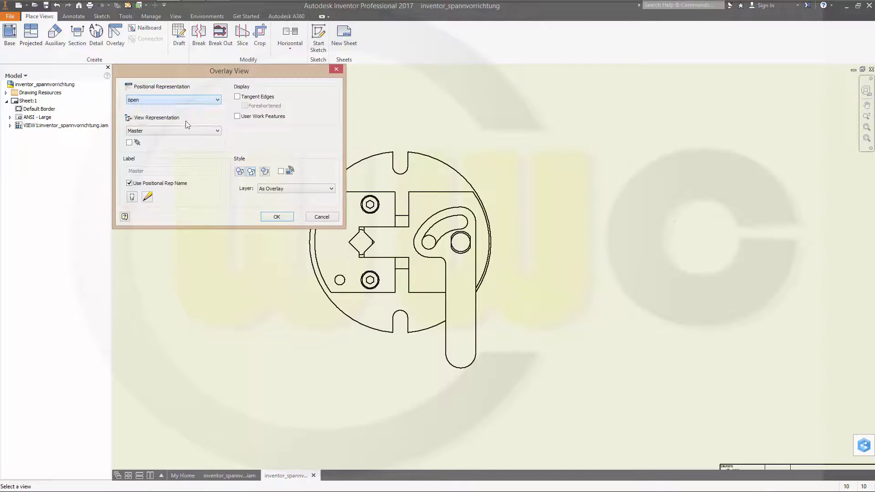
pyautogui.click(277, 218)
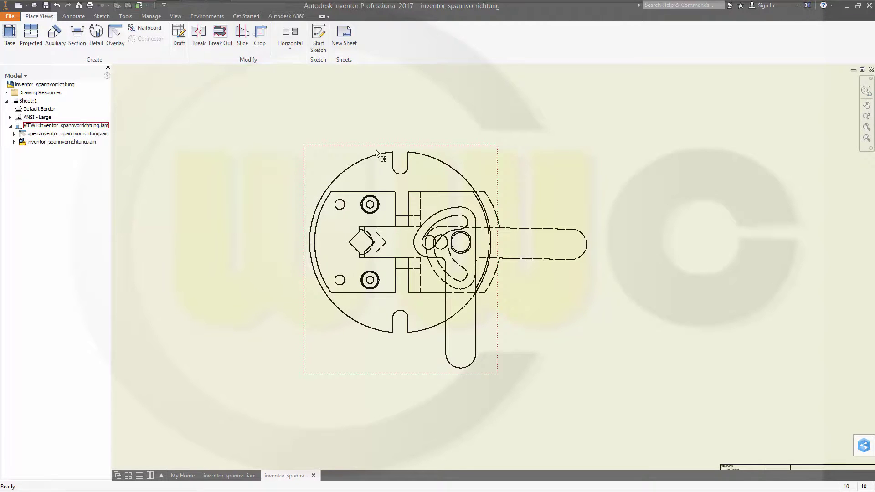
pyautogui.click(288, 267)
pyautogui.click(313, 157)
# - Examine the overlay's line style and the lever's closed and open positions in the drawing view
pyautogui.scroll(-3, 383, 306)
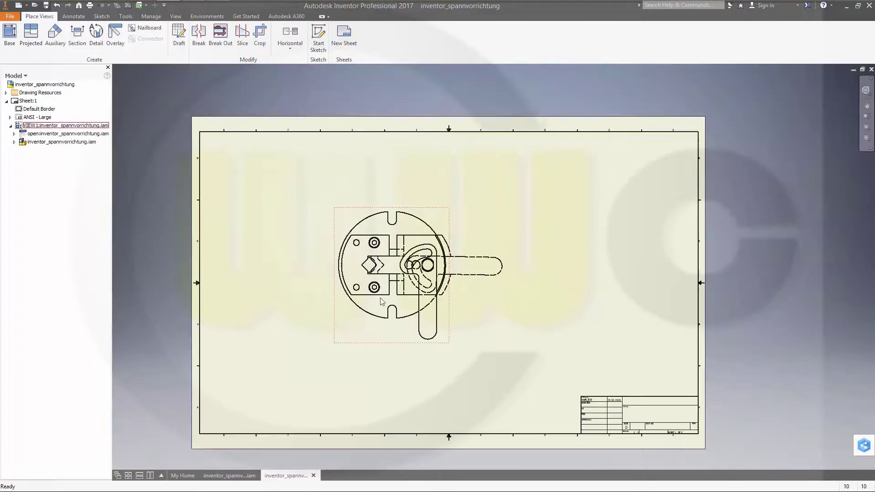
pyautogui.scroll(4, 391, 302)
pyautogui.scroll(3, 391, 302)
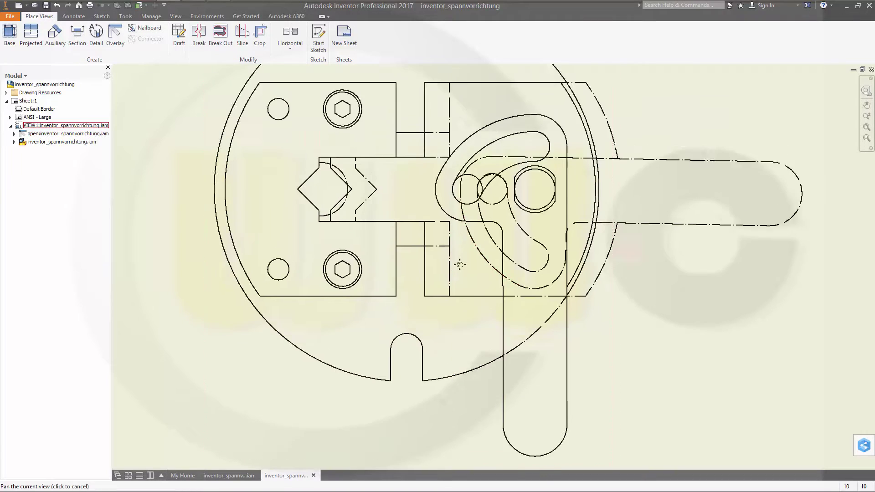
pyautogui.scroll(-2, 454, 296)
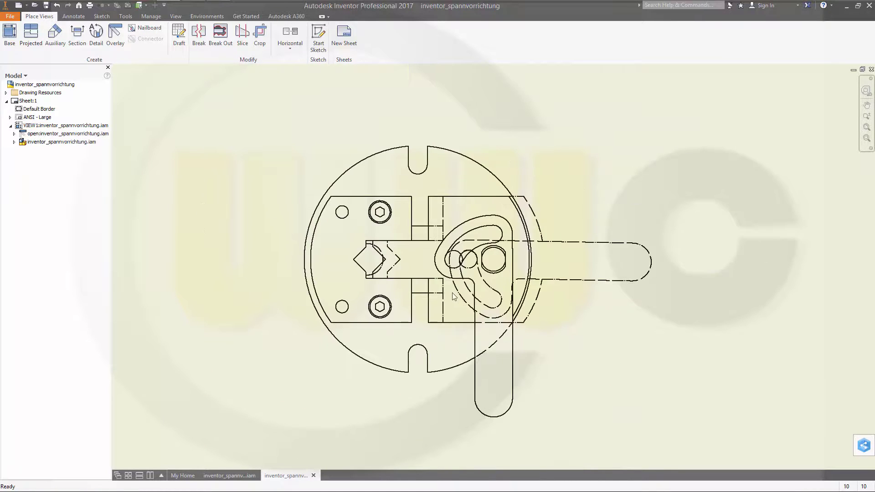
pyautogui.scroll(2, 559, 314)
pyautogui.scroll(1, 640, 338)
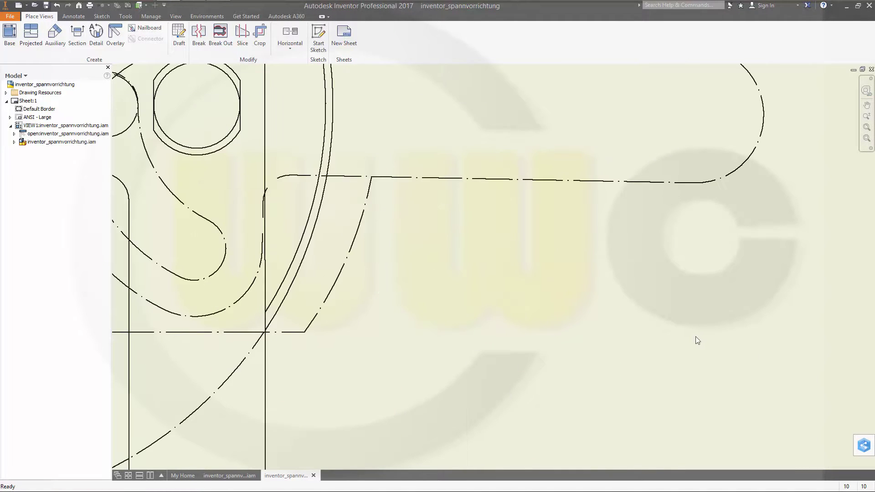